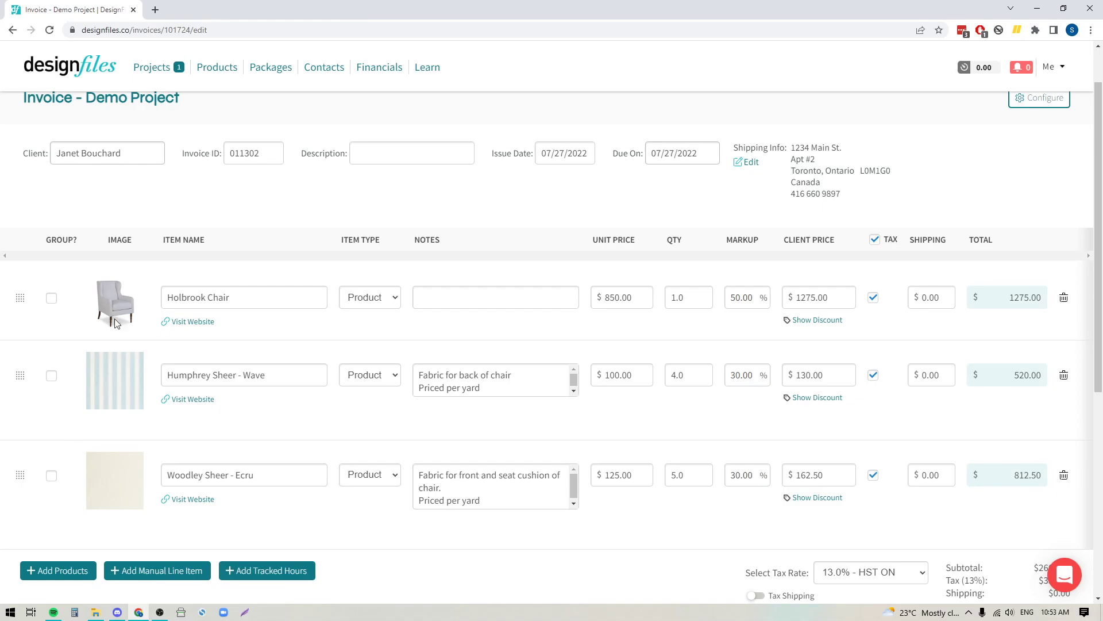
Step: Check the unit prices of the Holbrook Chair, Humphrey Sheer and Woodley Sheer
{"action": "left_click", "coordinate": [626, 297]}
{"action": "left_click", "coordinate": [452, 335]}
{"action": "left_click_drag", "start_coordinate": [648, 377], "coordinate": [607, 377]}
{"action": "left_click_drag", "start_coordinate": [632, 477], "coordinate": [612, 479]}
{"action": "left_click", "coordinate": [290, 212]}
Step: Tick GROUP? for Holbrook Chair, Humphrey Sheer - Wave and Woodley Sheer - Ecru
{"action": "left_click", "coordinate": [52, 298]}
{"action": "left_click", "coordinate": [51, 376]}
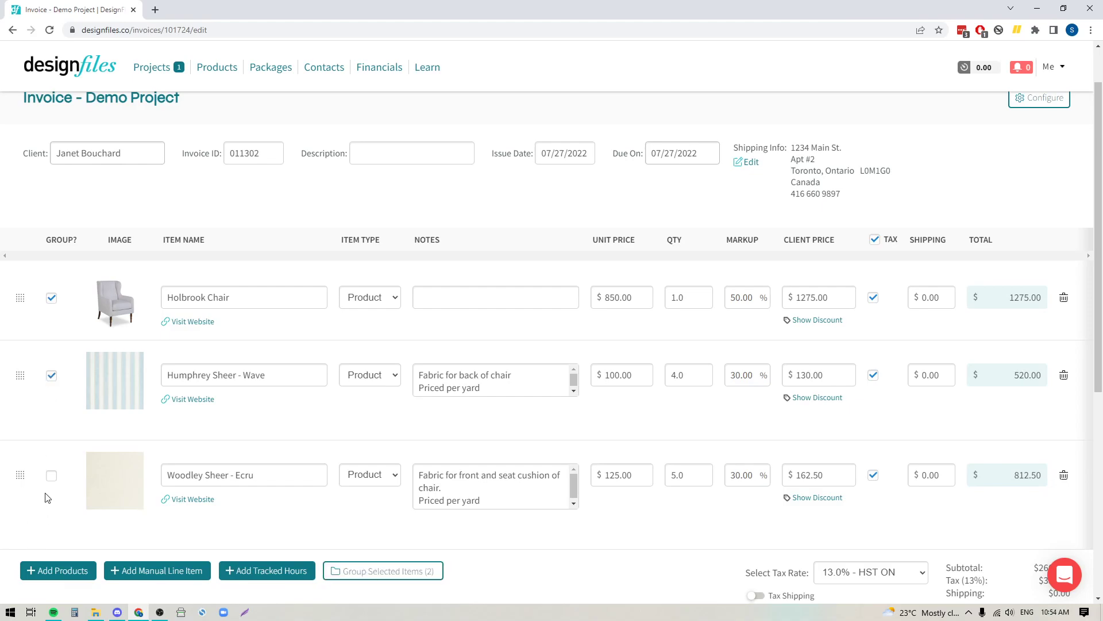
{"action": "left_click", "coordinate": [51, 476]}
{"action": "scroll", "coordinate": [402, 566], "scroll_direction": "down", "scroll_amount": 1}
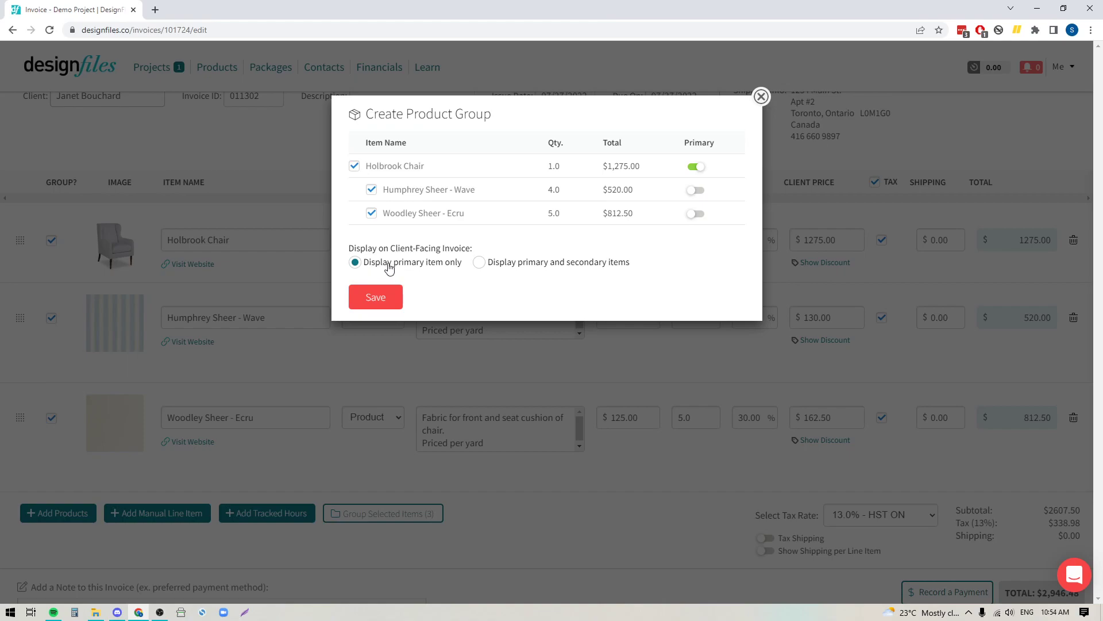
Step: Save the group with 'Display primary and secondary items', then Save Draft & Preview
{"action": "left_click", "coordinate": [483, 265]}
{"action": "left_click", "coordinate": [392, 299]}
{"action": "scroll", "coordinate": [419, 399], "scroll_direction": "down", "scroll_amount": 5}
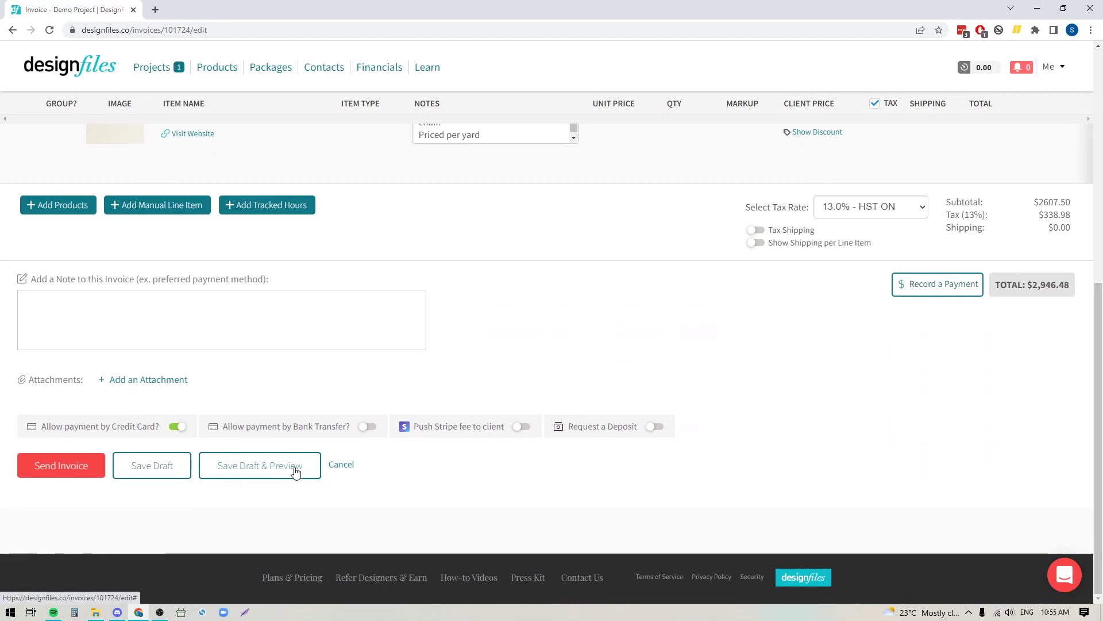
{"action": "left_click", "coordinate": [295, 471]}
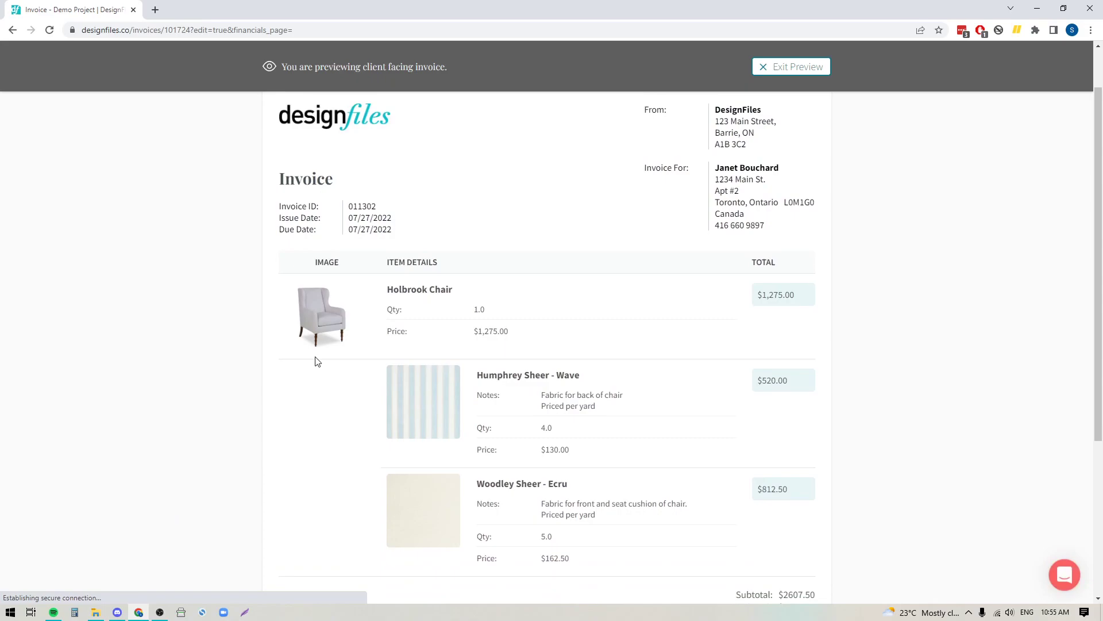
Step: Review the preview's line items, checking the Humphrey Sheer price of 130.00 under Holbrook Chair
{"action": "scroll", "coordinate": [315, 359], "scroll_direction": "down", "scroll_amount": 3}
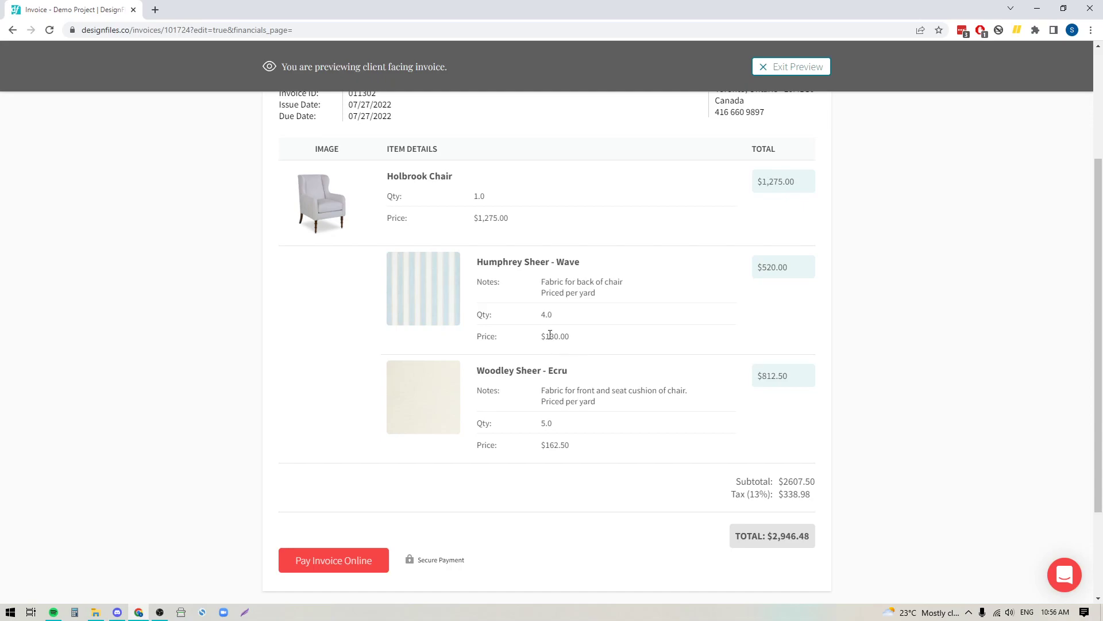
{"action": "left_click_drag", "start_coordinate": [546, 336], "coordinate": [581, 341]}
{"action": "left_click", "coordinate": [348, 315]}
Step: Exit the preview and set the chair group to 'Display primary item only'
{"action": "left_click", "coordinate": [801, 65]}
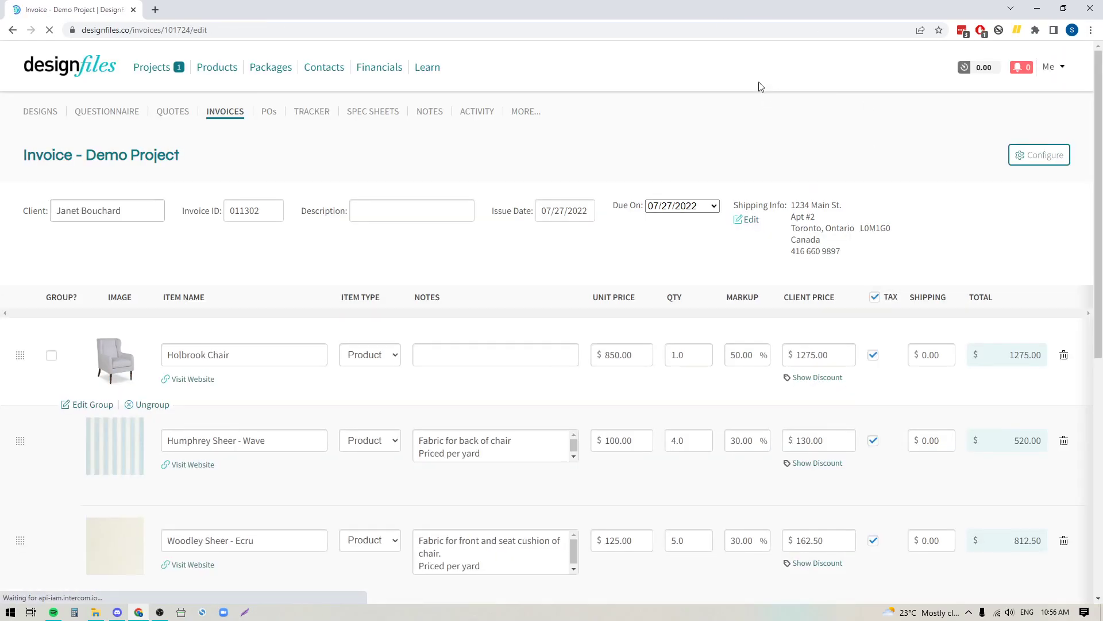
{"action": "scroll", "coordinate": [265, 286], "scroll_direction": "down", "scroll_amount": 4}
{"action": "scroll", "coordinate": [265, 286], "scroll_direction": "up", "scroll_amount": 1}
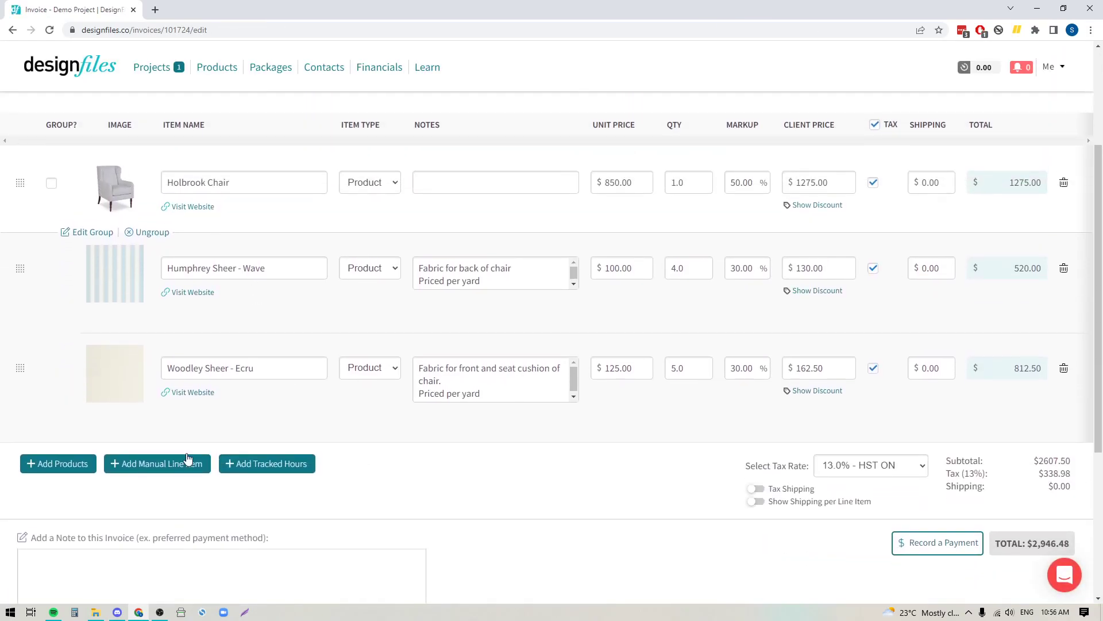
{"action": "left_click", "coordinate": [89, 232]}
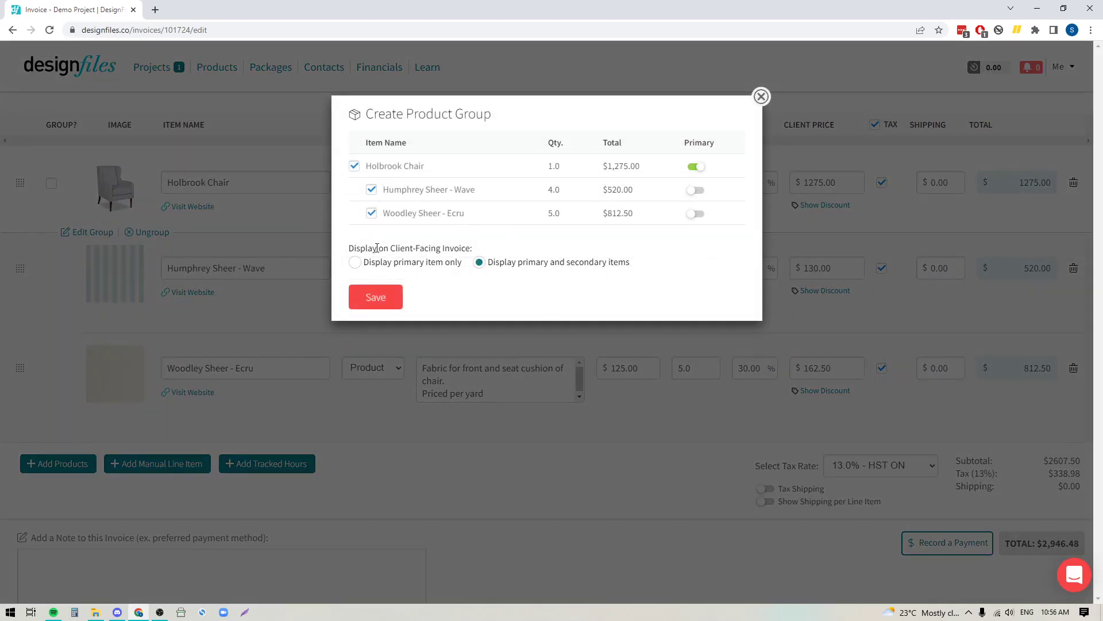
{"action": "left_click", "coordinate": [355, 263]}
{"action": "left_click", "coordinate": [371, 297]}
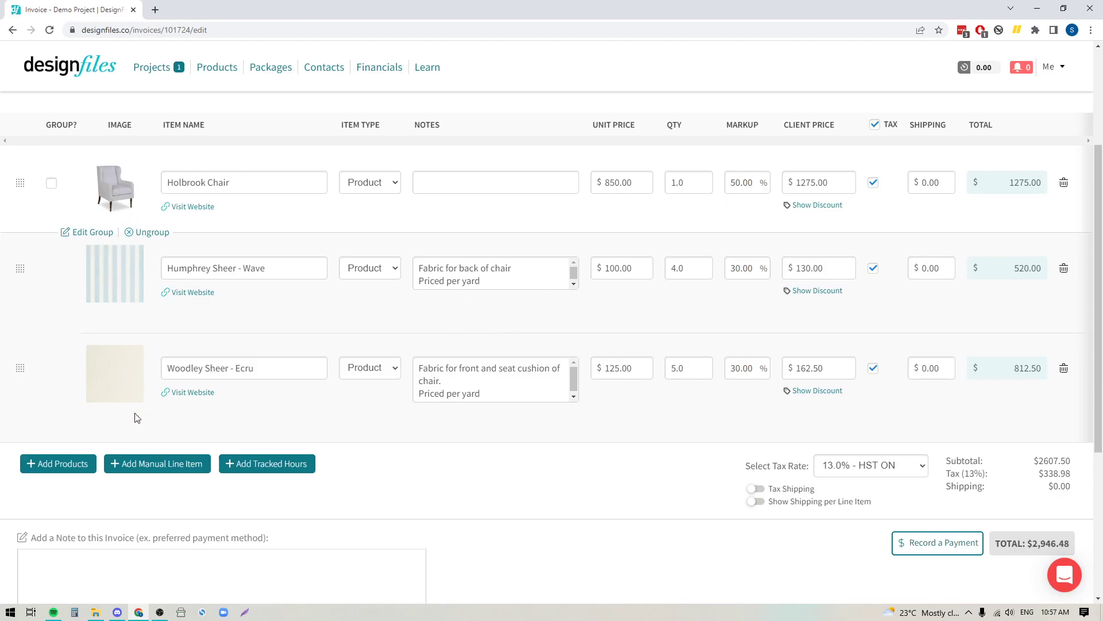
Step: Paste the note about two custom front-and-back fabrics into the Holbrook Chair's Notes field
{"action": "left_click", "coordinate": [424, 182]}
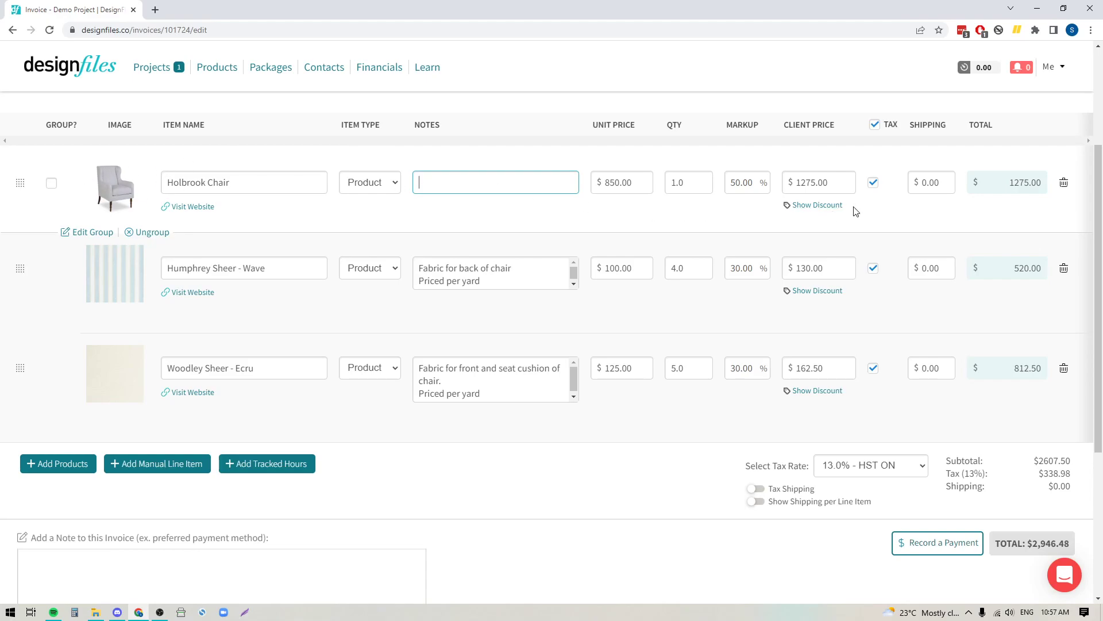
{"action": "type", "text": "Price includes the cost of two custom fabrics for the front and back of the chair"}
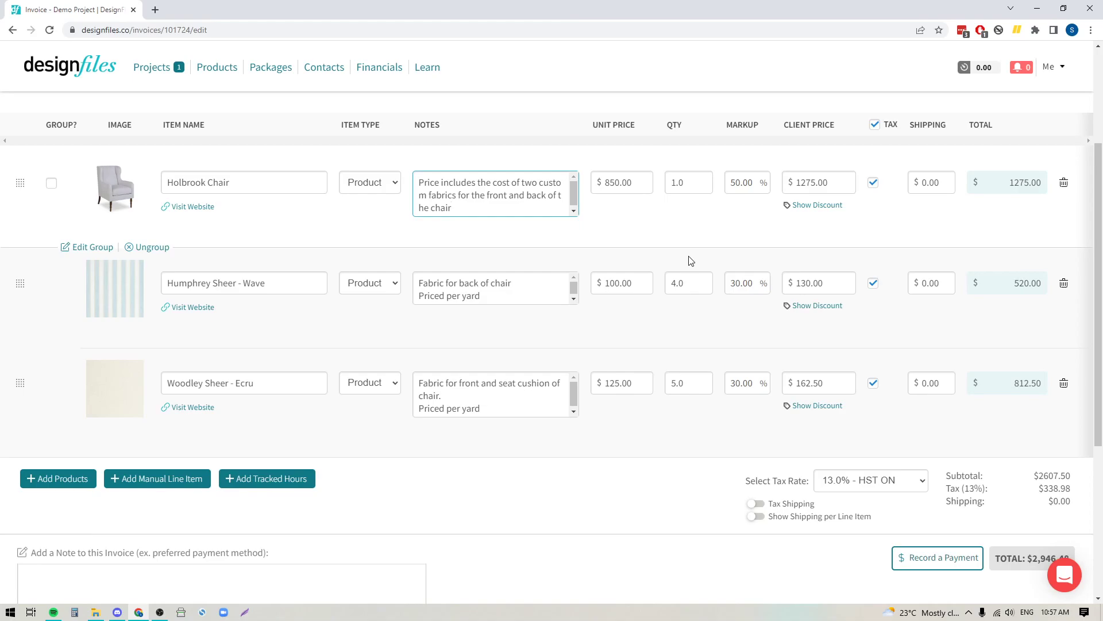
Step: Save the draft and preview it, showing only Holbrook Chair at $2,607.50
{"action": "scroll", "coordinate": [449, 472], "scroll_direction": "down", "scroll_amount": 3}
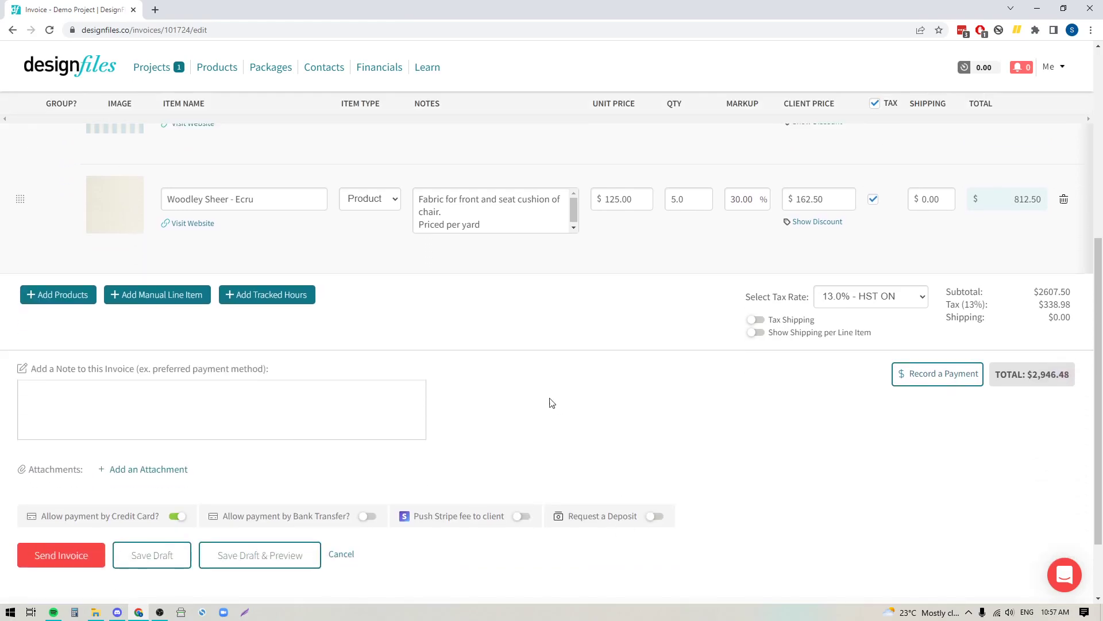
{"action": "scroll", "coordinate": [547, 458], "scroll_direction": "down", "scroll_amount": 2}
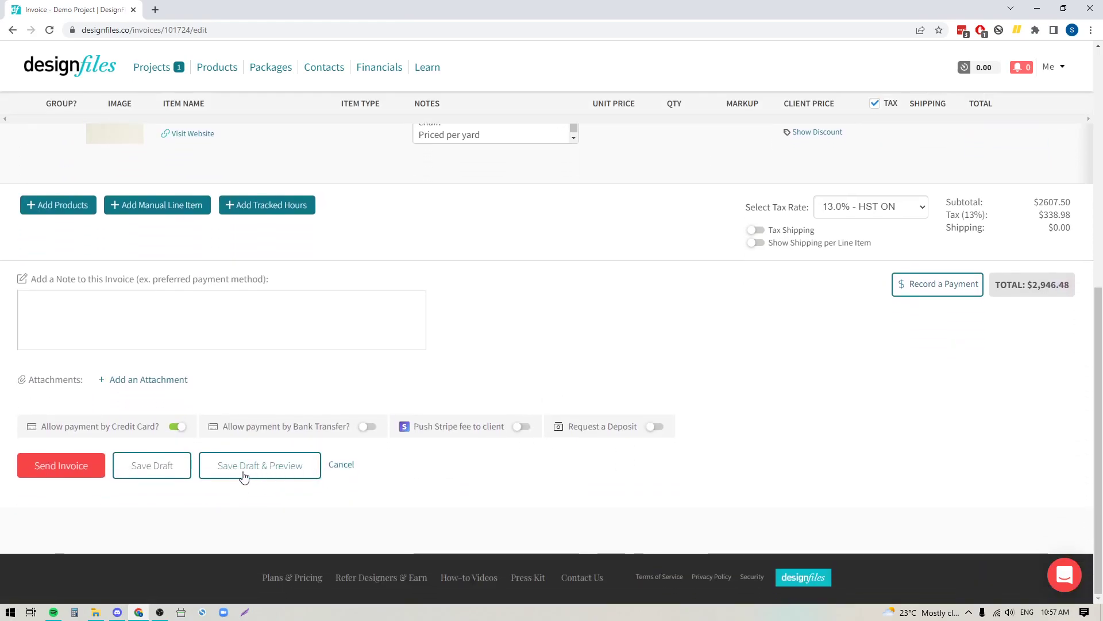
{"action": "left_click", "coordinate": [280, 471]}
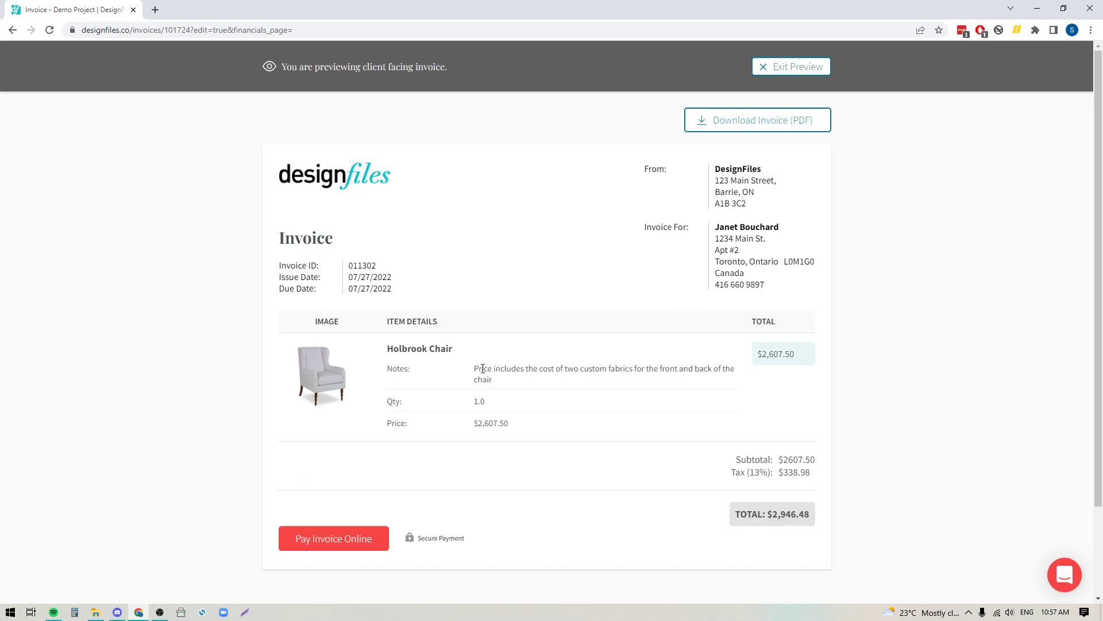
{"action": "left_click_drag", "start_coordinate": [481, 368], "coordinate": [724, 368]}
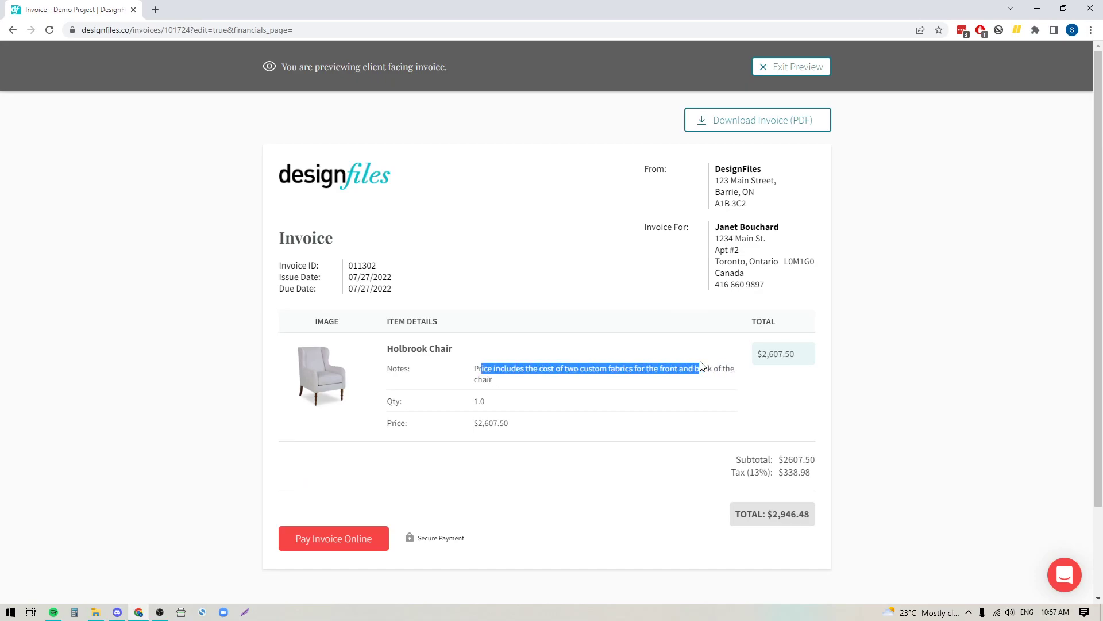
{"action": "left_click_drag", "start_coordinate": [812, 513], "coordinate": [729, 520]}
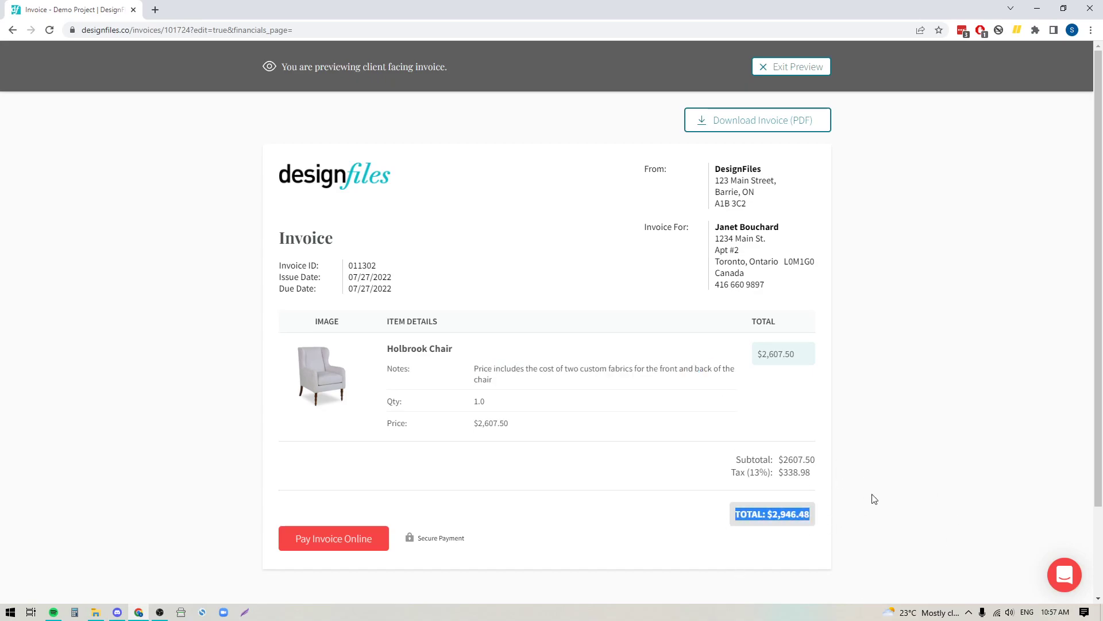
{"action": "left_click", "coordinate": [852, 513]}
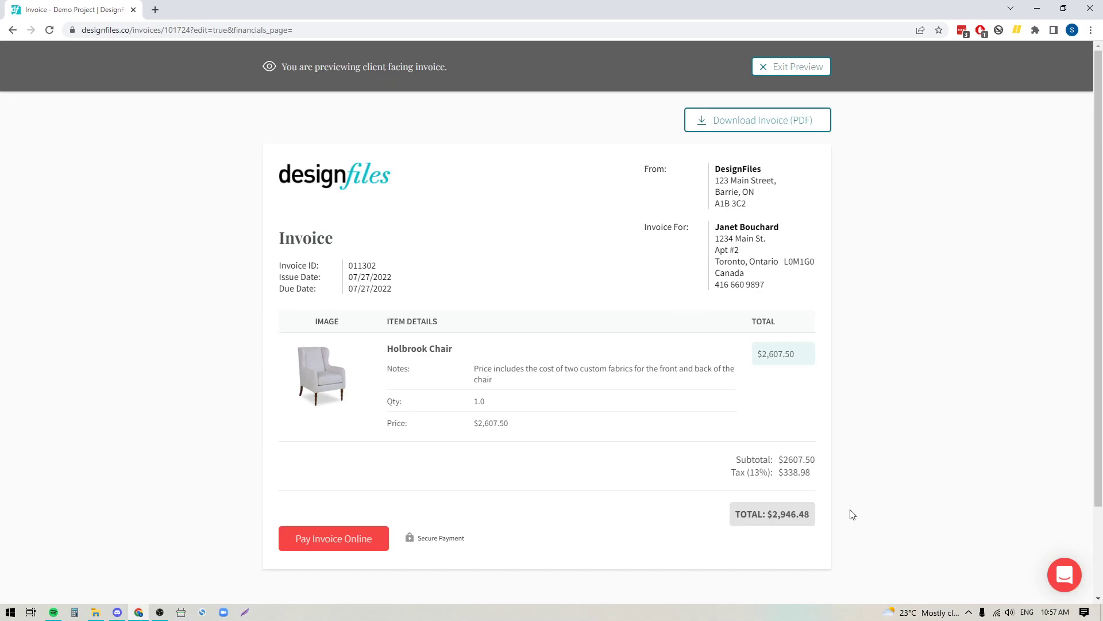